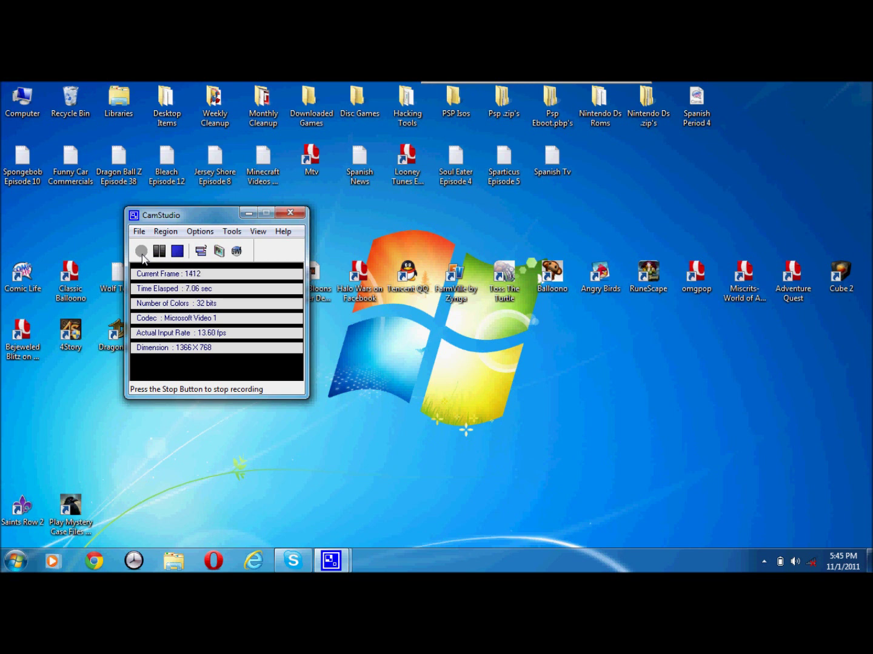
Step: Launch Comic Life from the desktop shortcut and skip registration with Not Yet
double_click(25, 274)
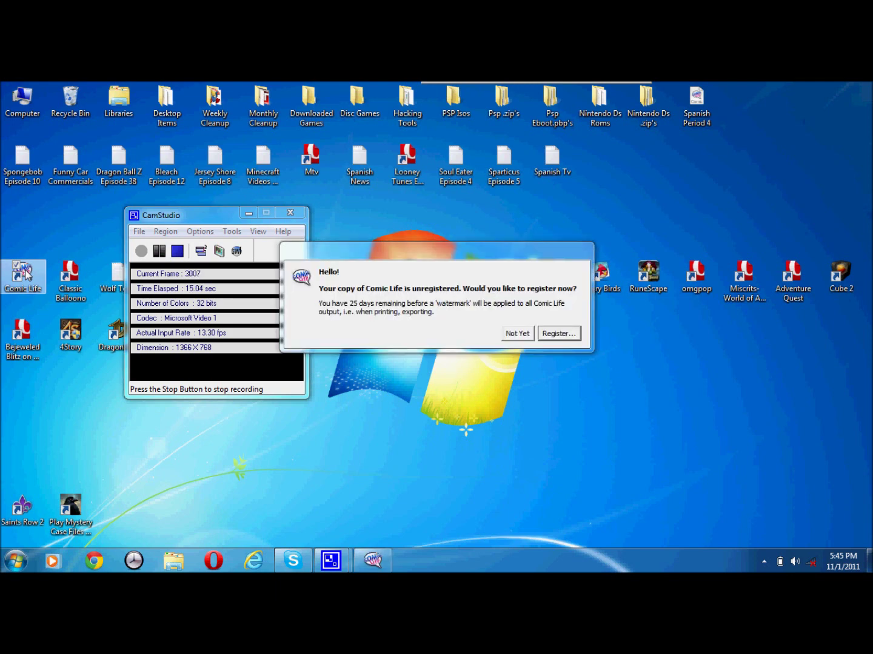
left_click(517, 333)
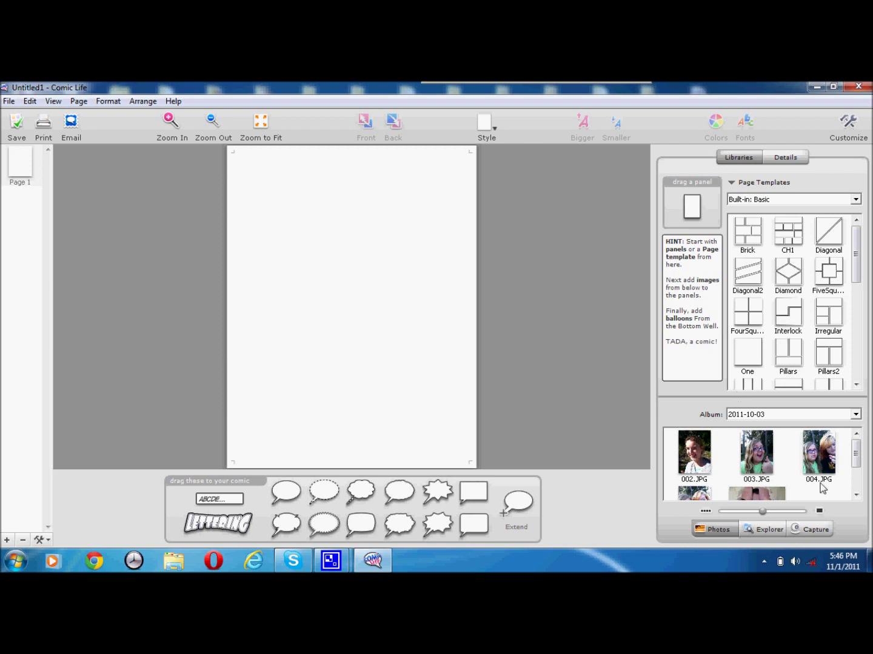
Step: Place photo 005.JPG on the blank page and enlarge it to cover the whole page
left_click_drag(855, 455, 857, 480)
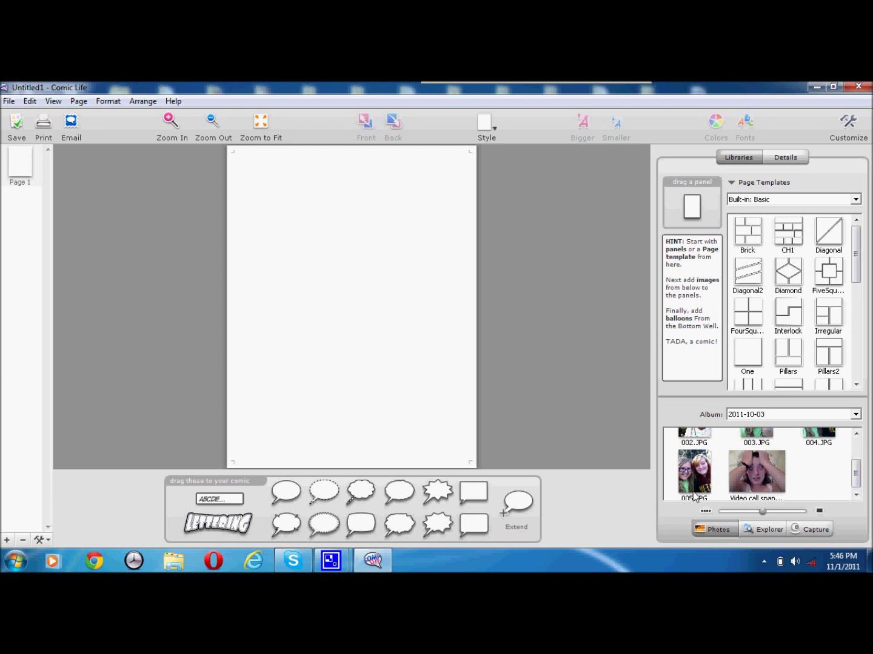
left_click_drag(694, 488, 341, 293)
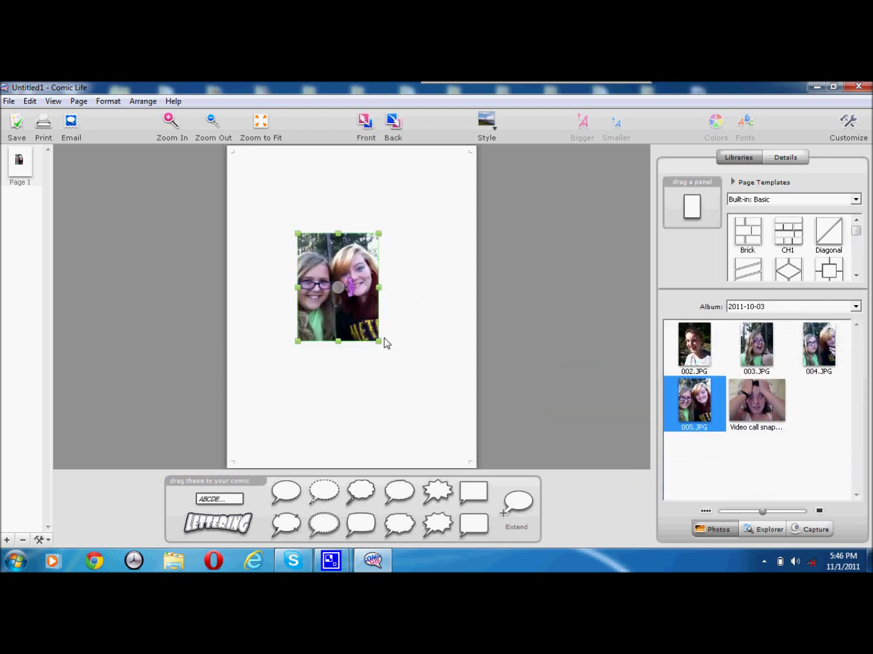
left_click_drag(380, 344, 495, 478)
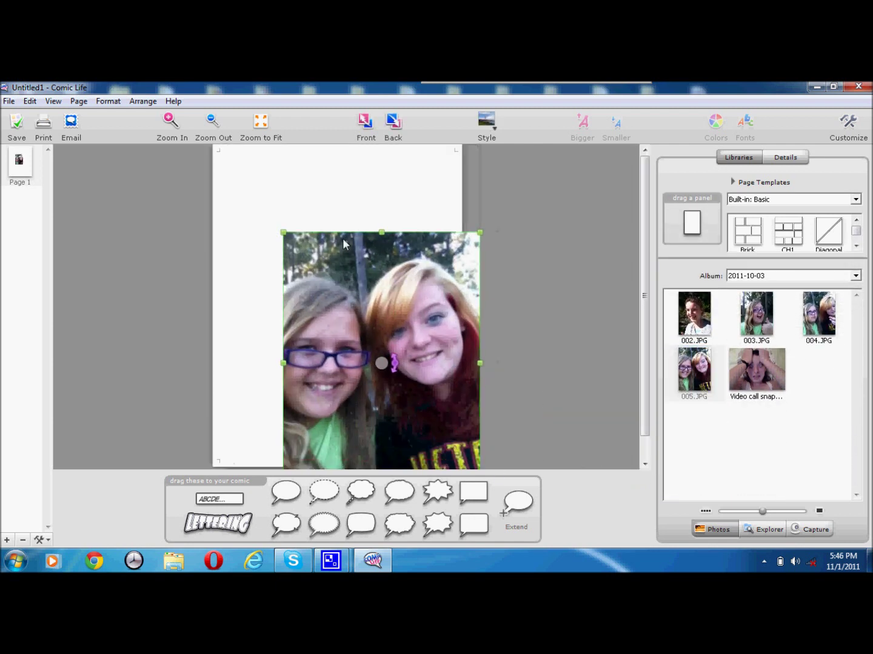
left_click_drag(283, 232, 218, 139)
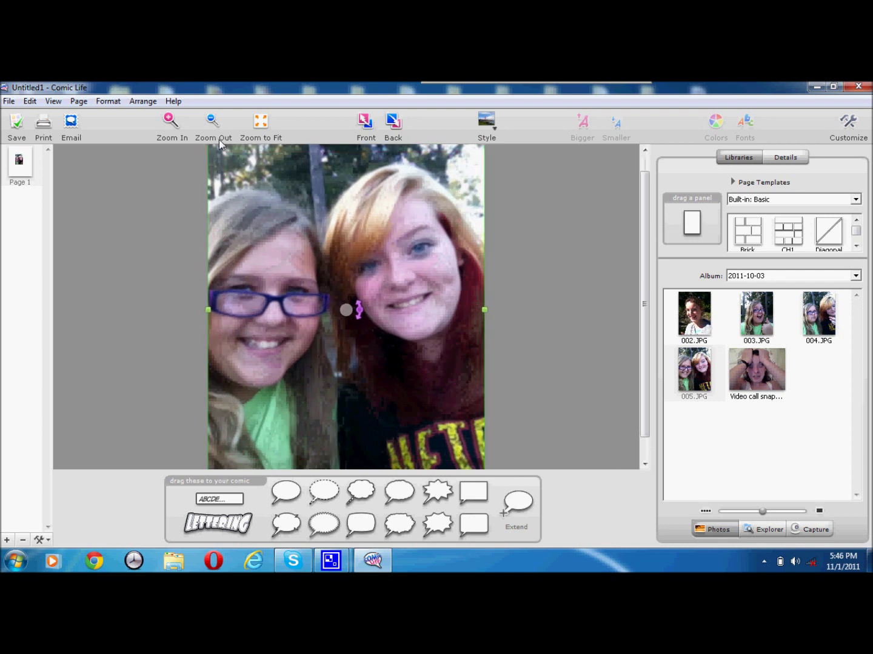
left_click(559, 294)
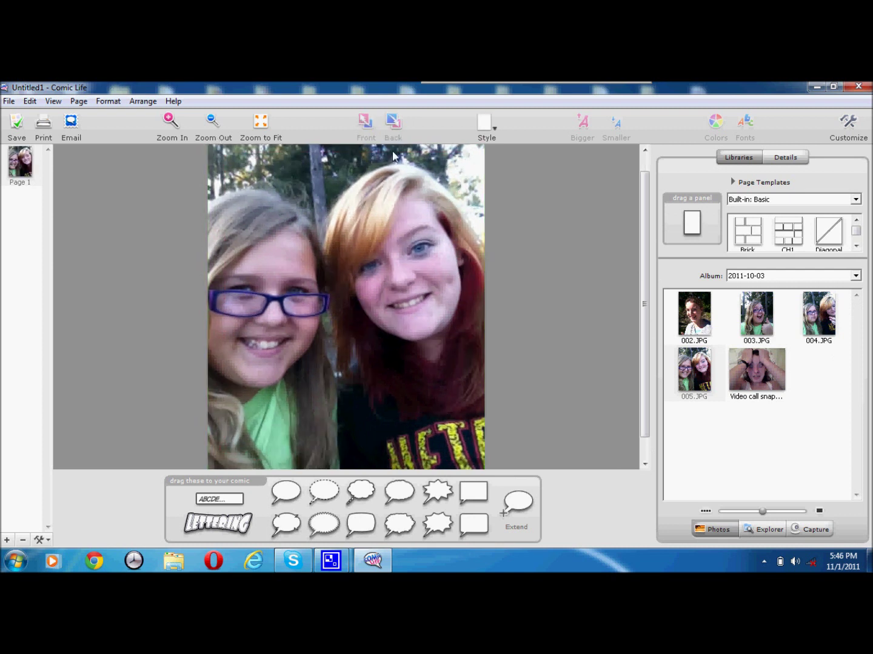
left_click_drag(229, 531, 209, 533)
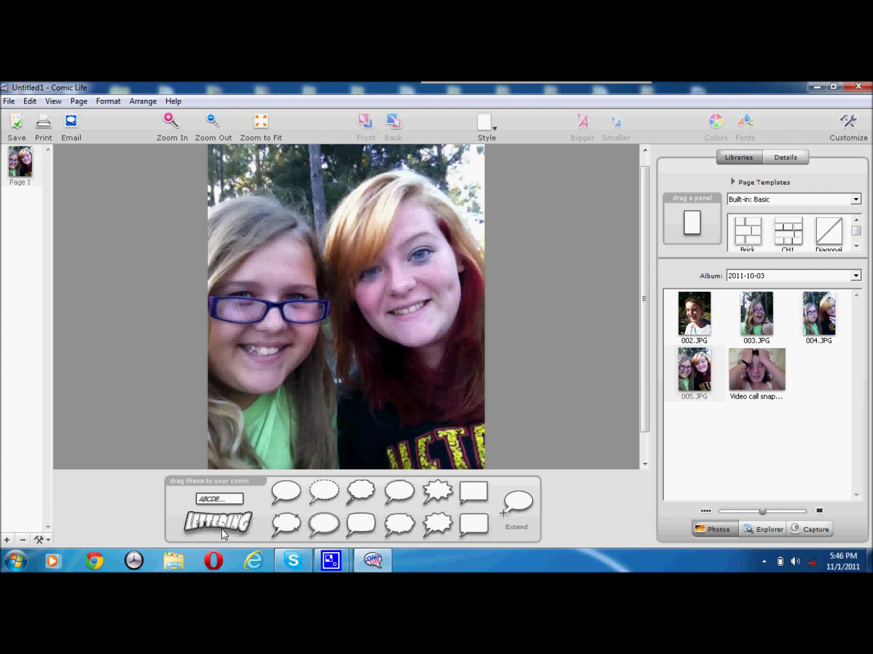
Step: Add lettering titled with a first name plus 'EMOTIONAL DAY' near the photo's top
left_click_drag(292, 430, 349, 129)
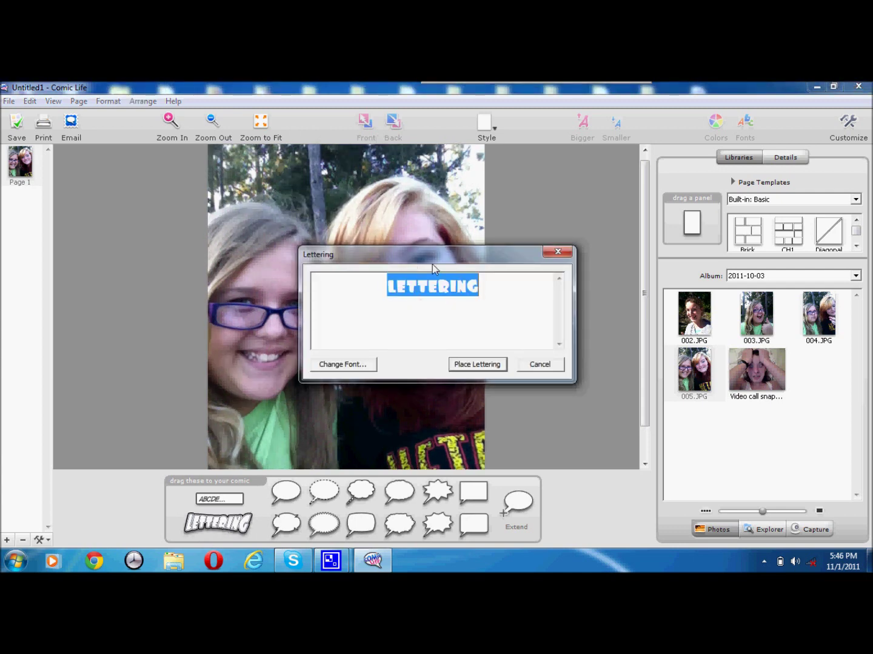
type("THE")
key("BackSpace")
key("BackSpace")
key("BackSpace")
type("ELORA'S")
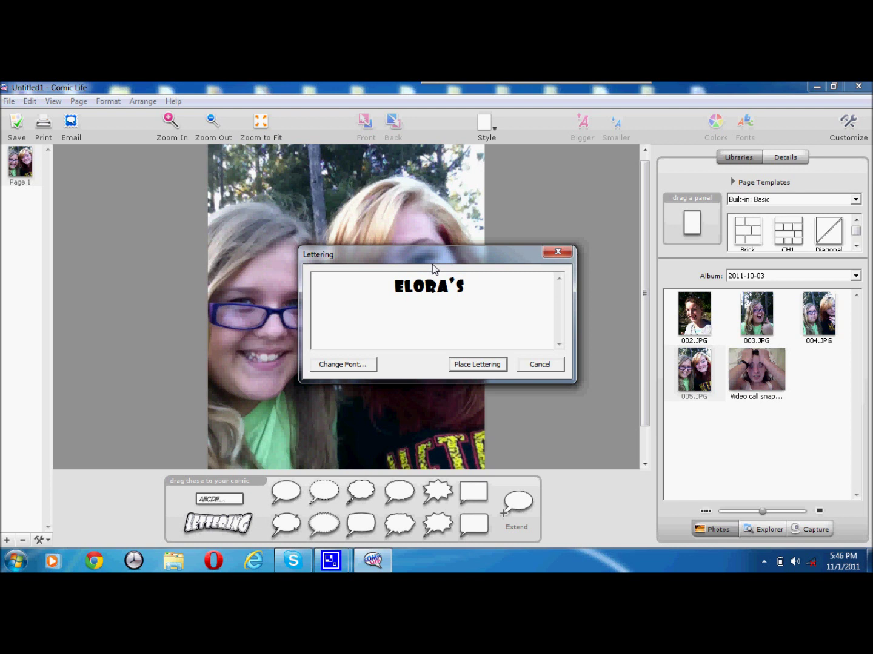
type(" EMOTIONA")
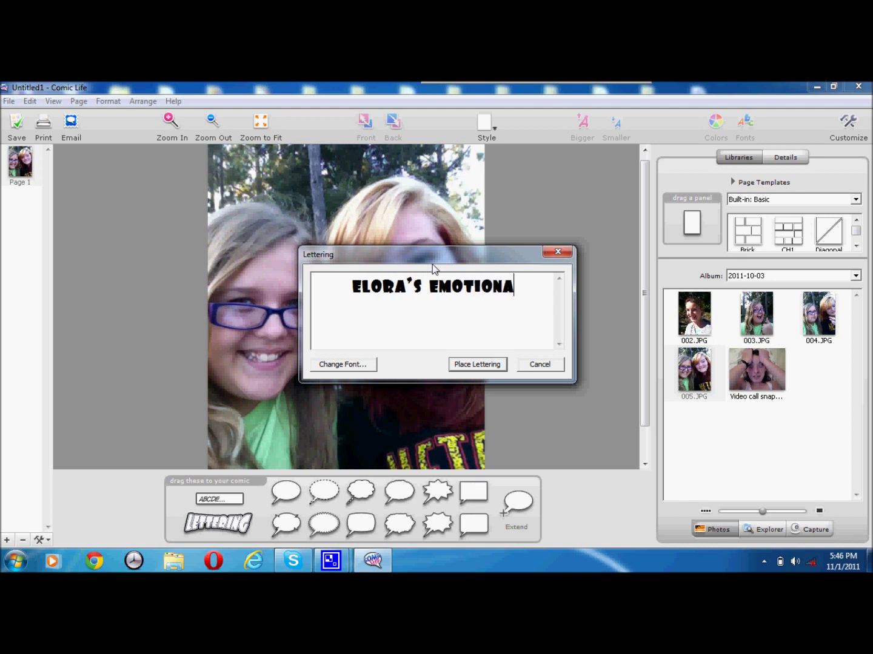
type("L DAY")
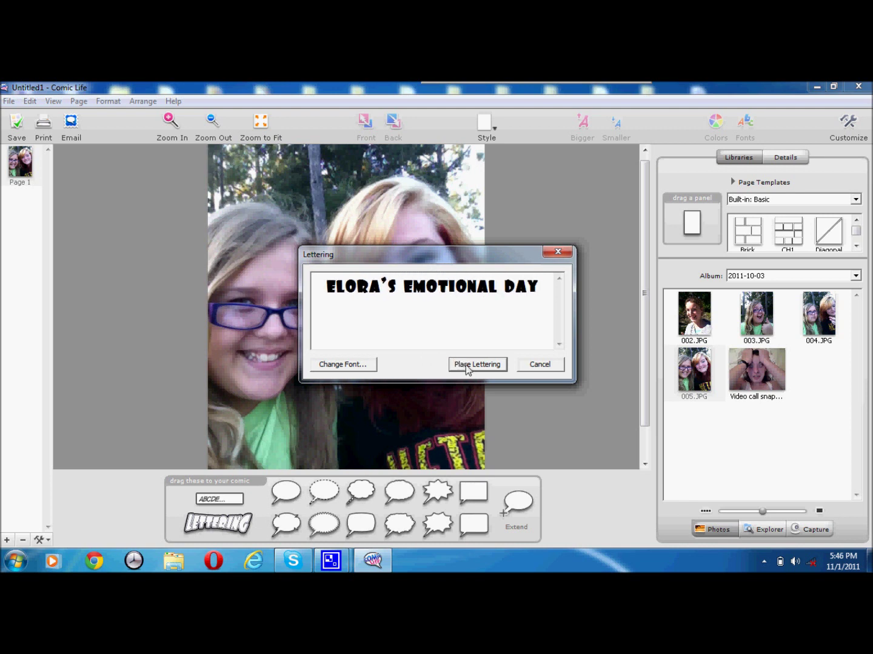
left_click(466, 364)
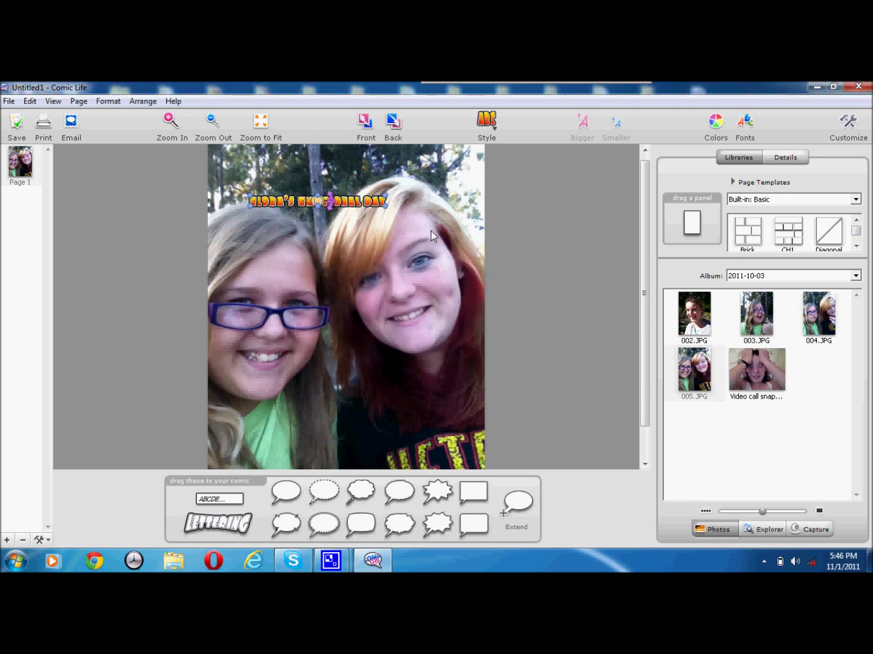
Step: Give the title the end thing style and stretch it across the photo's top edge
left_click(487, 126)
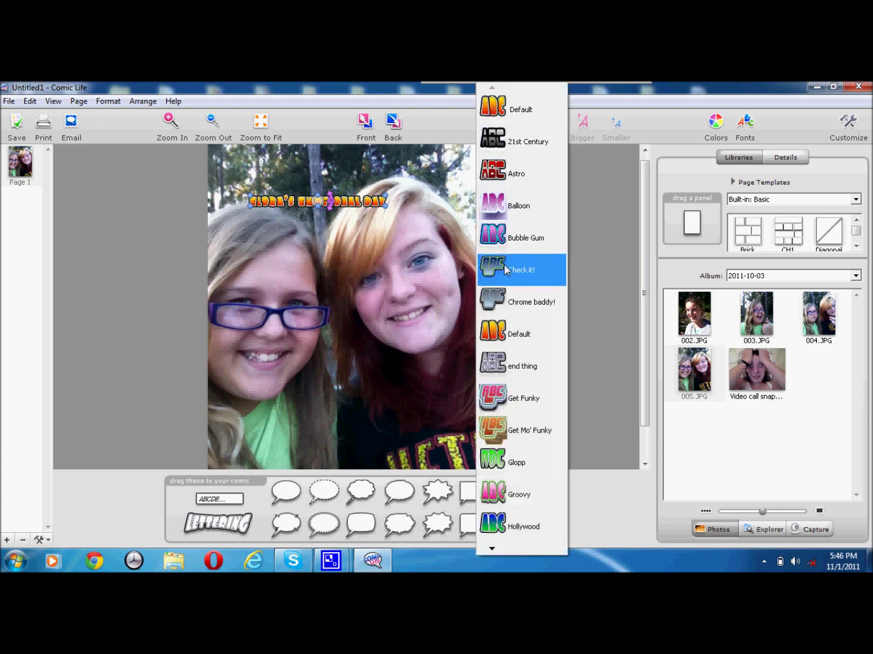
left_click(504, 365)
left_click(366, 202)
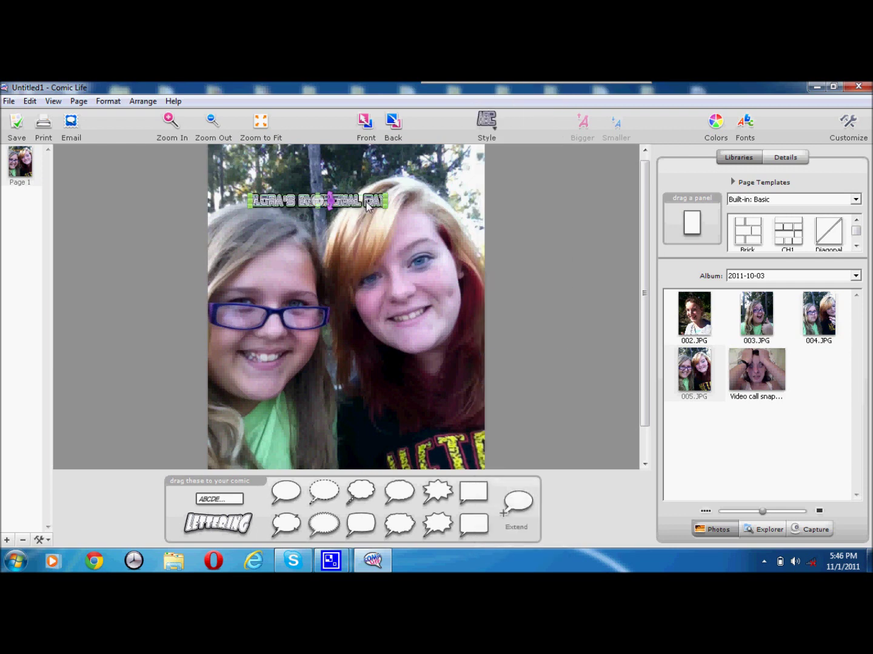
left_click_drag(386, 207, 473, 226)
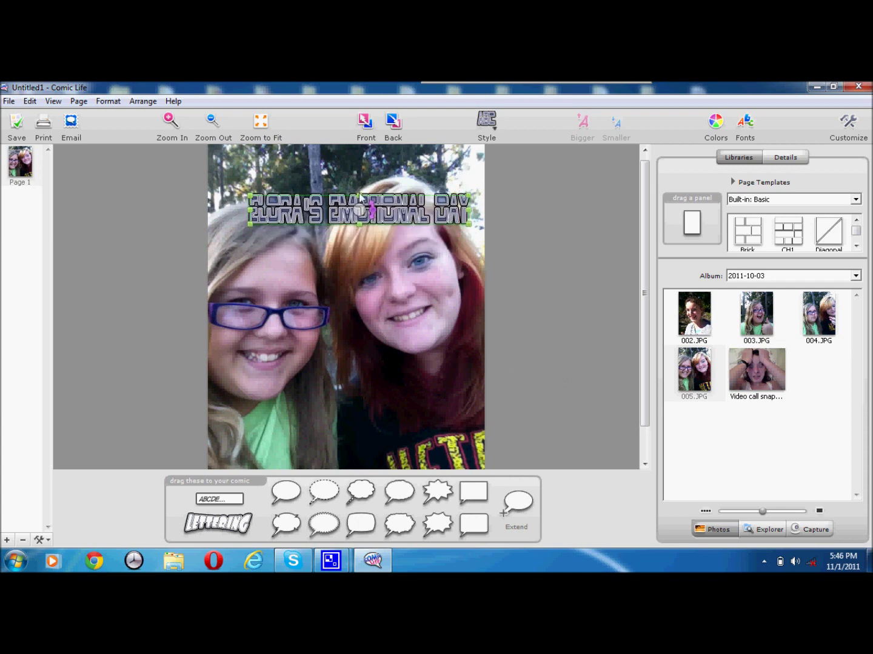
left_click_drag(360, 211, 320, 163)
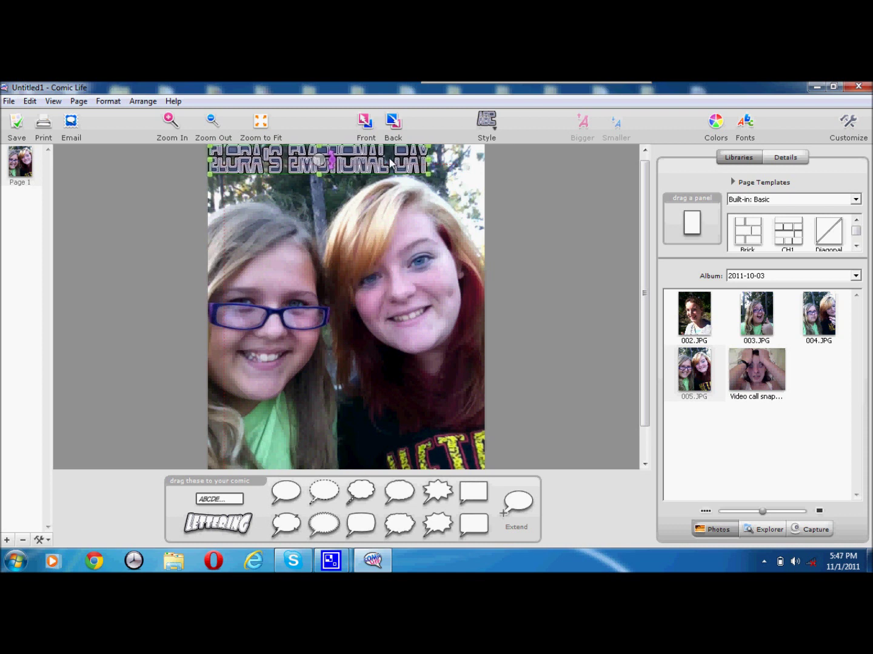
left_click_drag(428, 177, 487, 178)
left_click(585, 235)
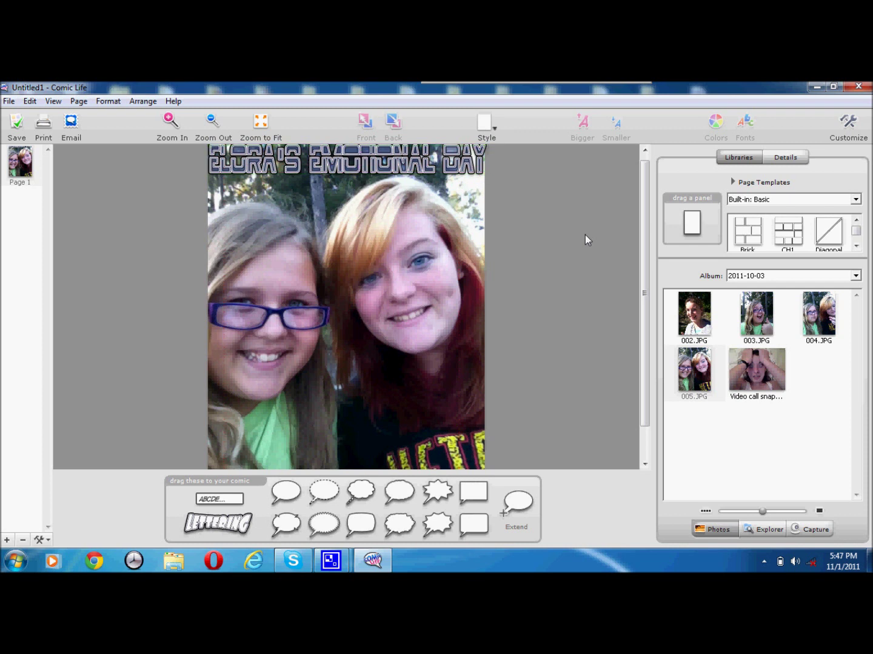
Step: Add a byline lettering reading 'By:' and the author's name on the lower photo
left_click_drag(206, 525, 280, 449)
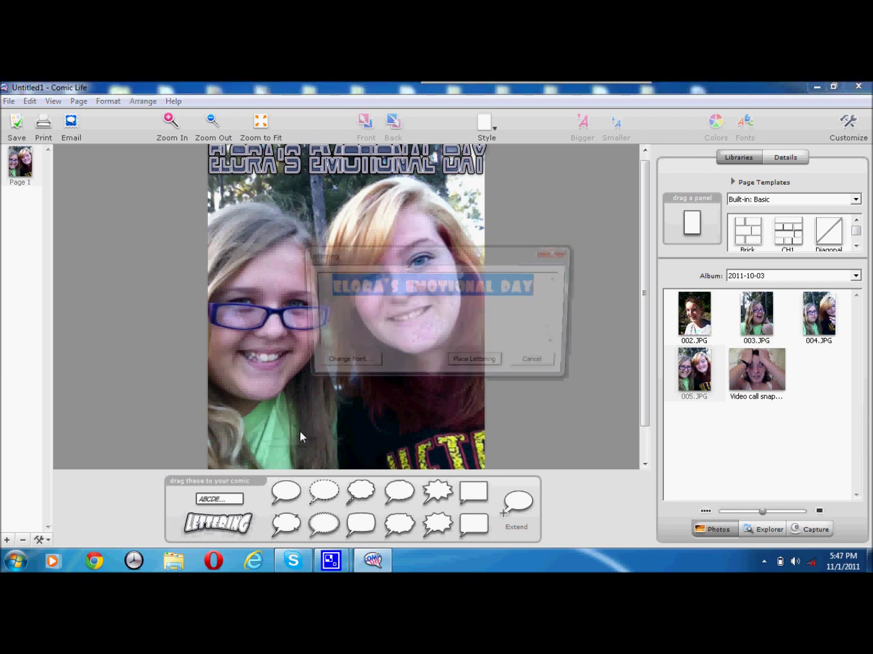
type("Byu")
key("BackSpace")
type(": Sarah clapp")
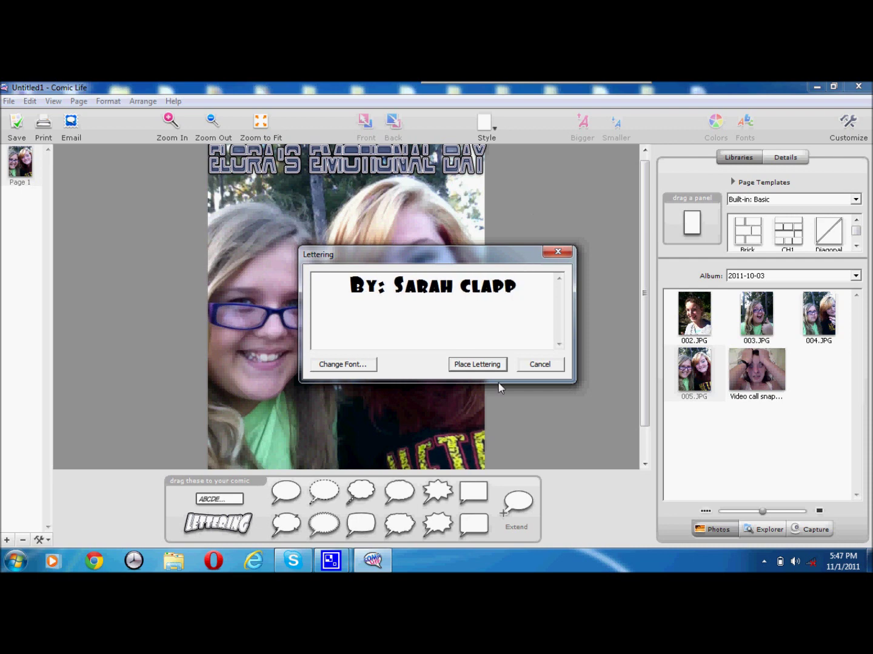
left_click(476, 364)
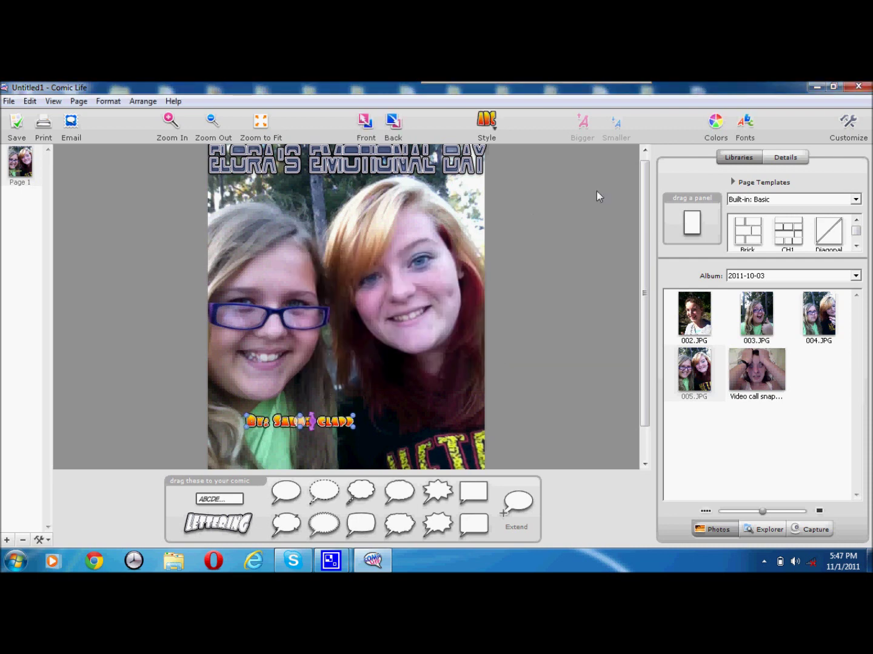
left_click(487, 121)
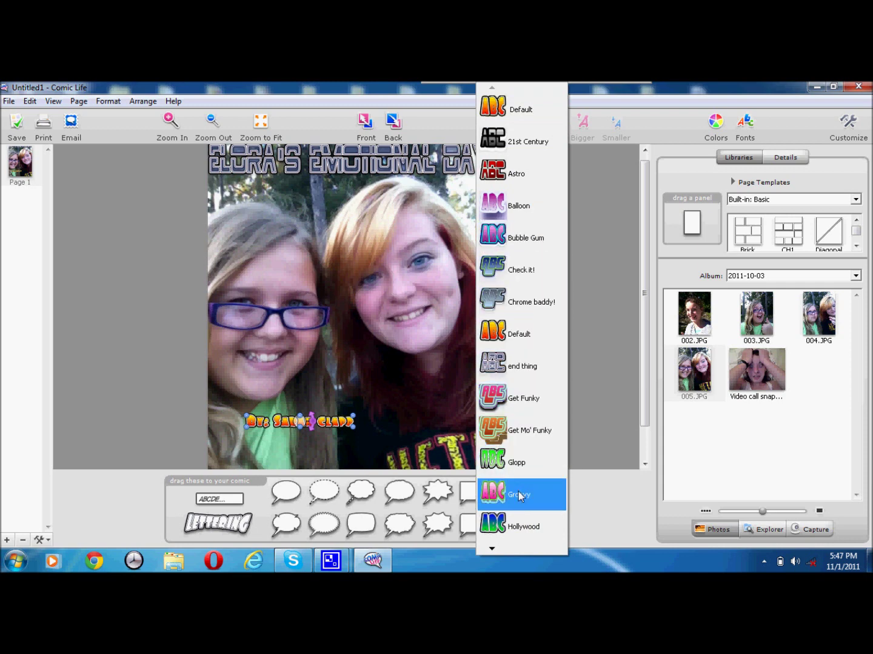
Step: Apply the Red Mars style to the byline, enlarge it and move it toward the bottom
mouse_move(510, 550)
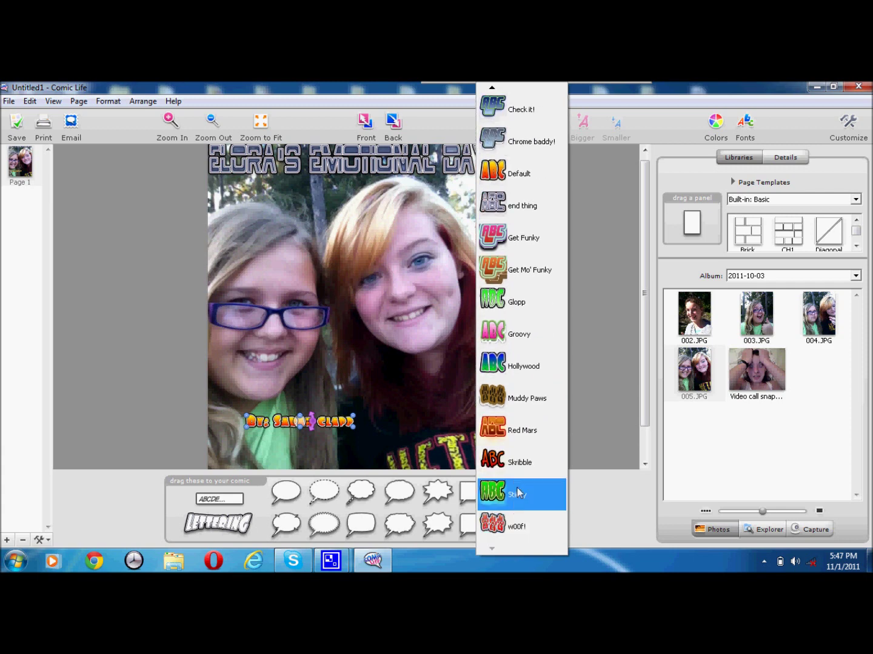
left_click(522, 437)
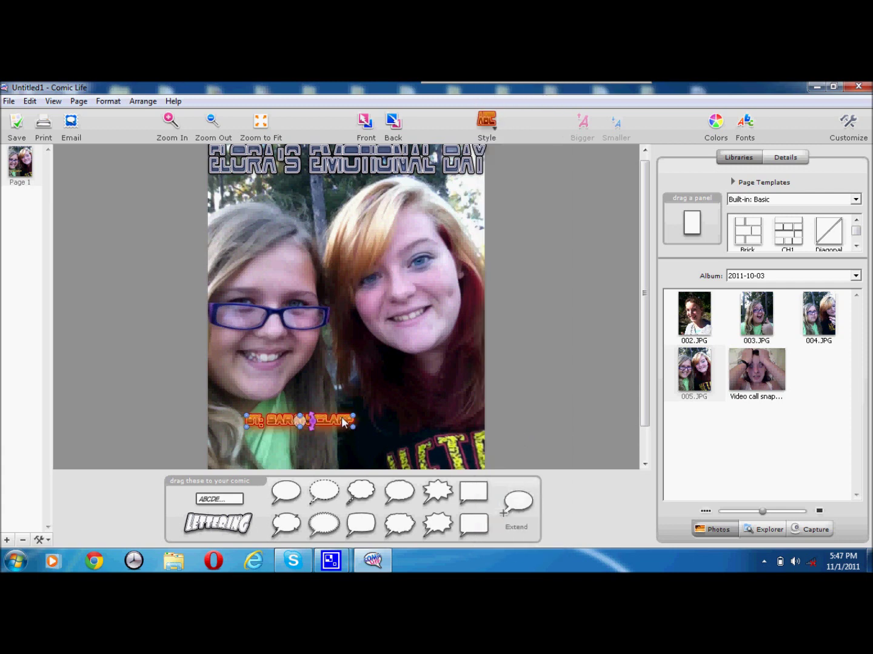
left_click_drag(352, 424, 470, 461)
left_click_drag(374, 449, 359, 449)
Step: Widen the byline along the bottom edge, nudging its left edge slightly right
left_click_drag(248, 452, 210, 458)
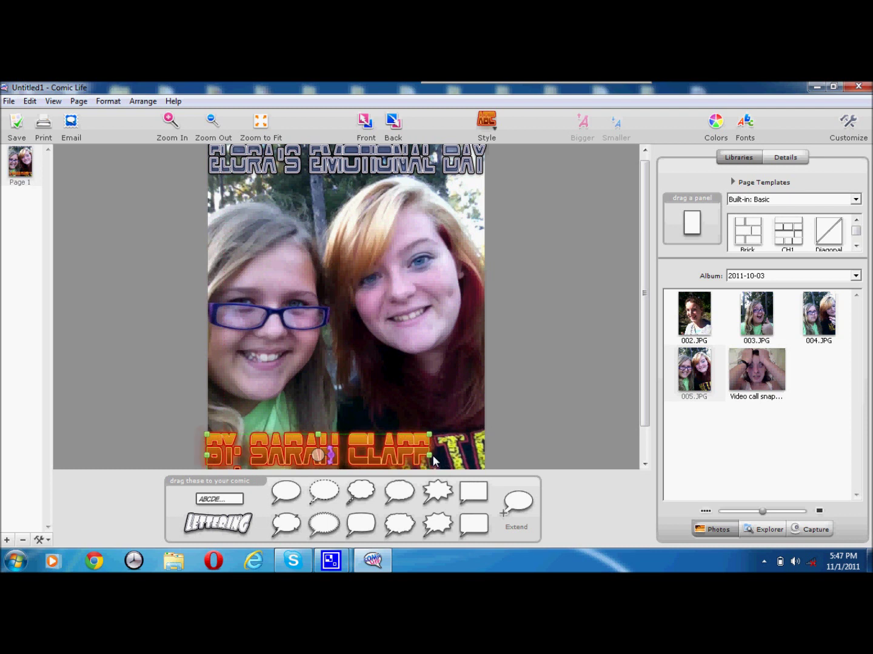
left_click_drag(429, 456, 487, 462)
left_click(537, 465)
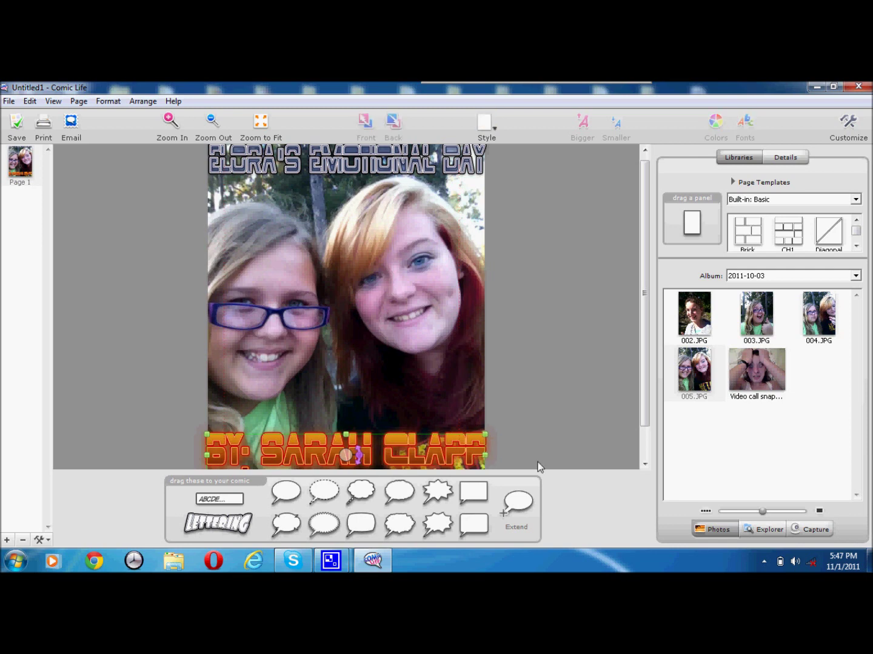
left_click(220, 455)
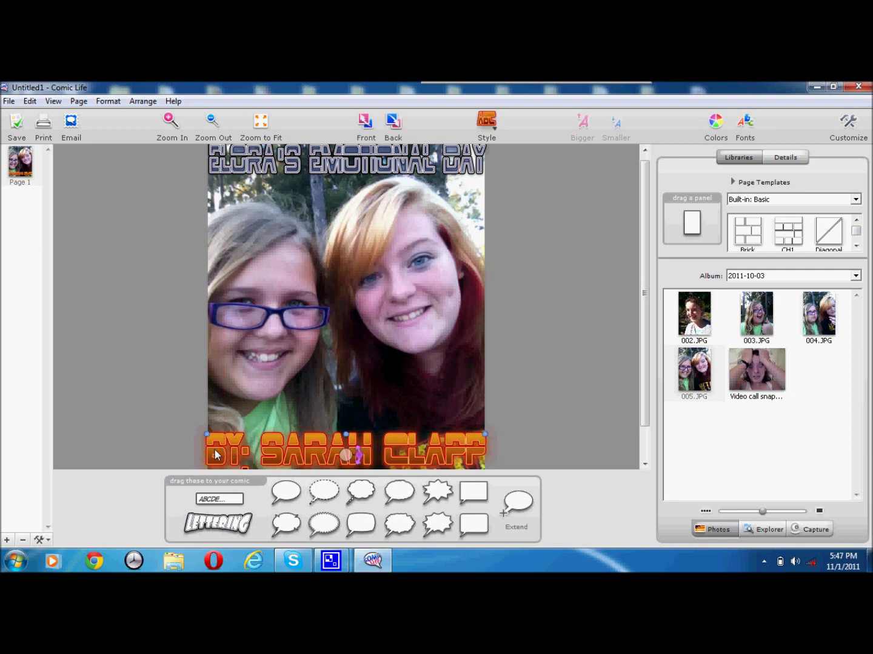
left_click_drag(206, 459, 210, 459)
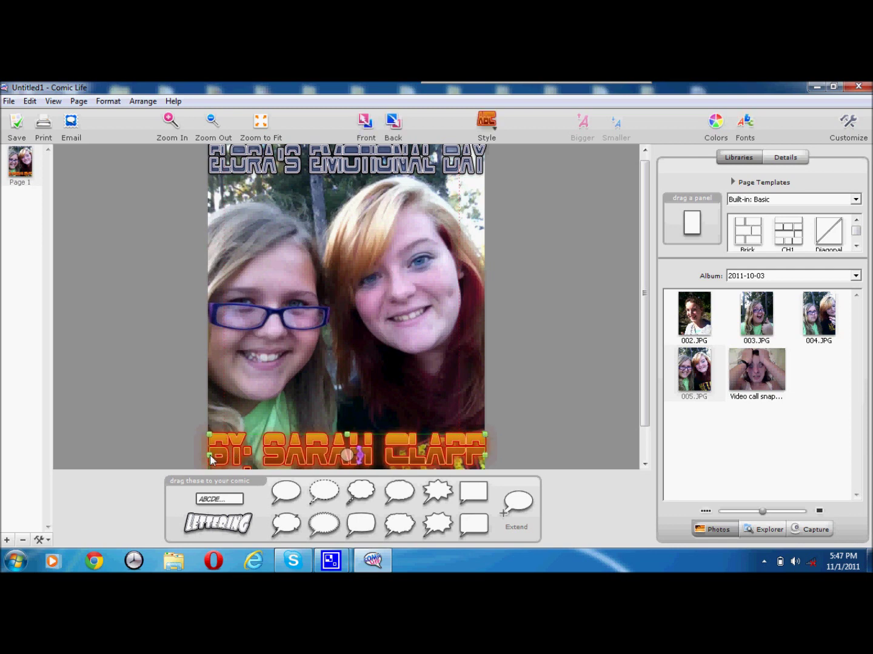
left_click(547, 432)
left_click(482, 454)
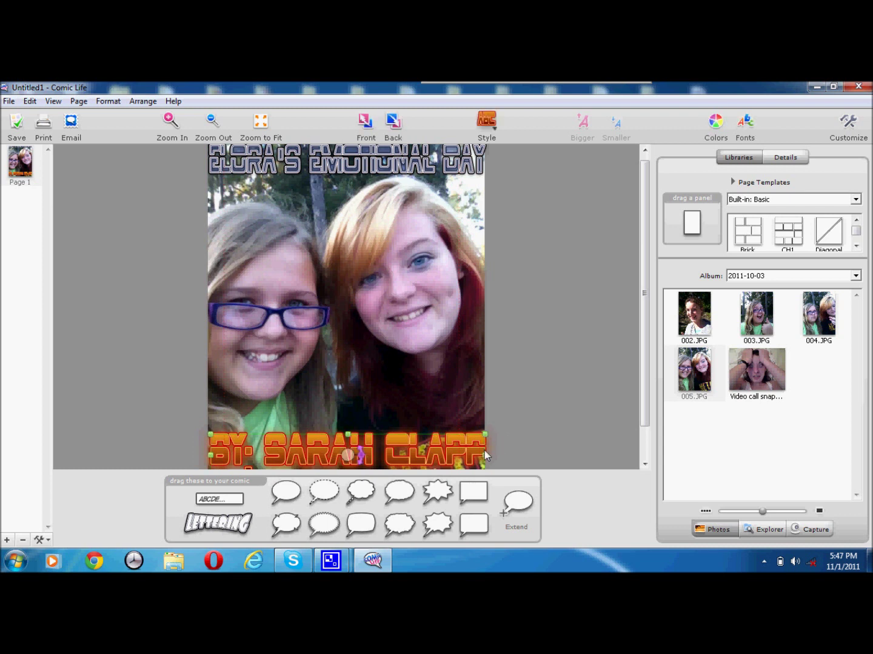
left_click(553, 420)
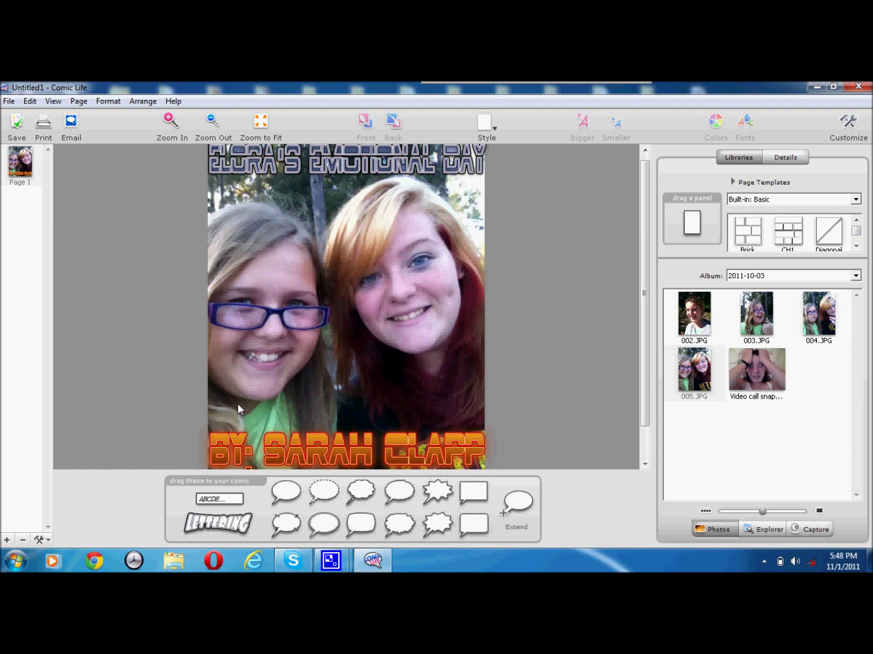
Step: Add a new blank page from the Page menu and switch to Page 2
left_click(78, 101)
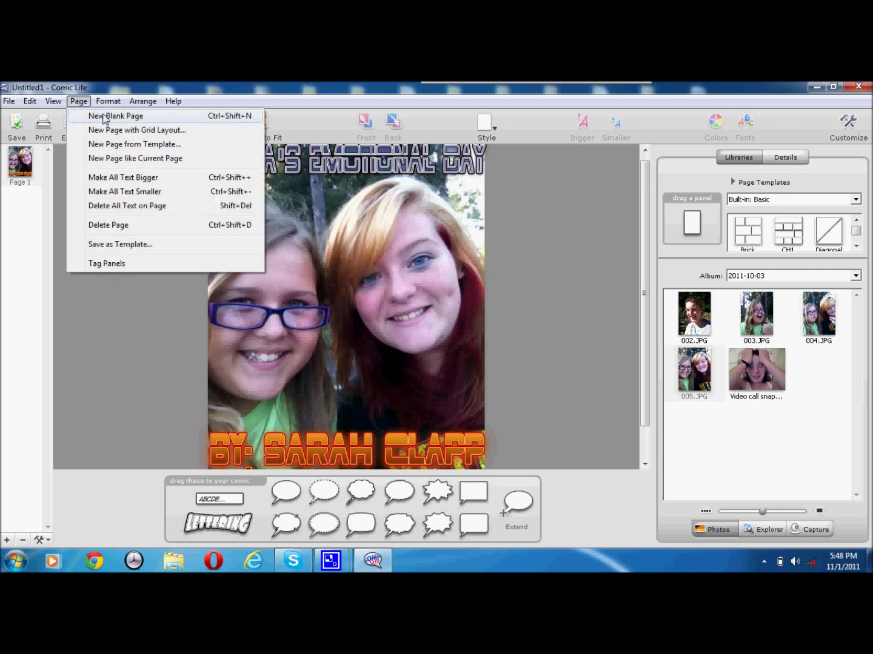
left_click(97, 117)
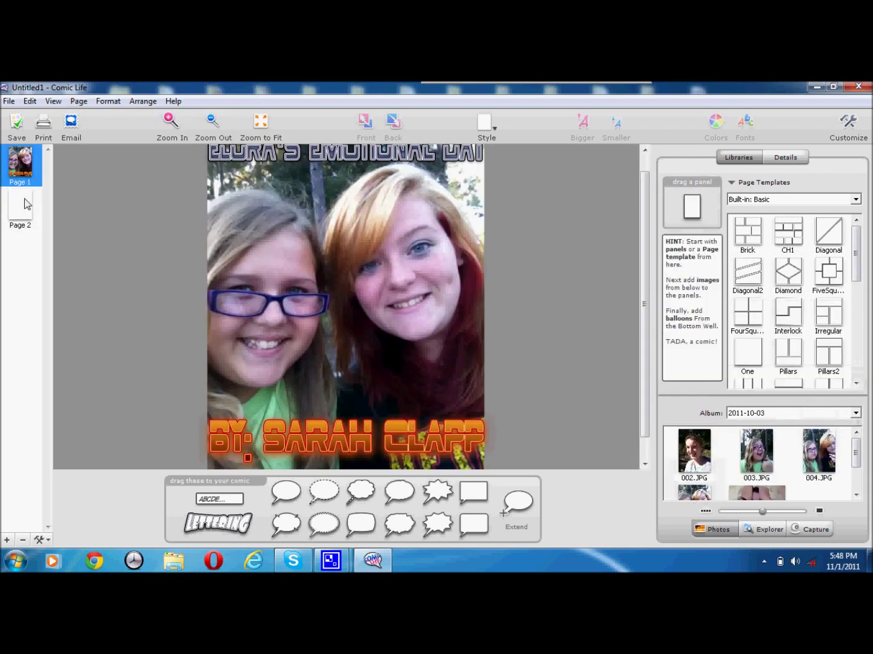
left_click(24, 204)
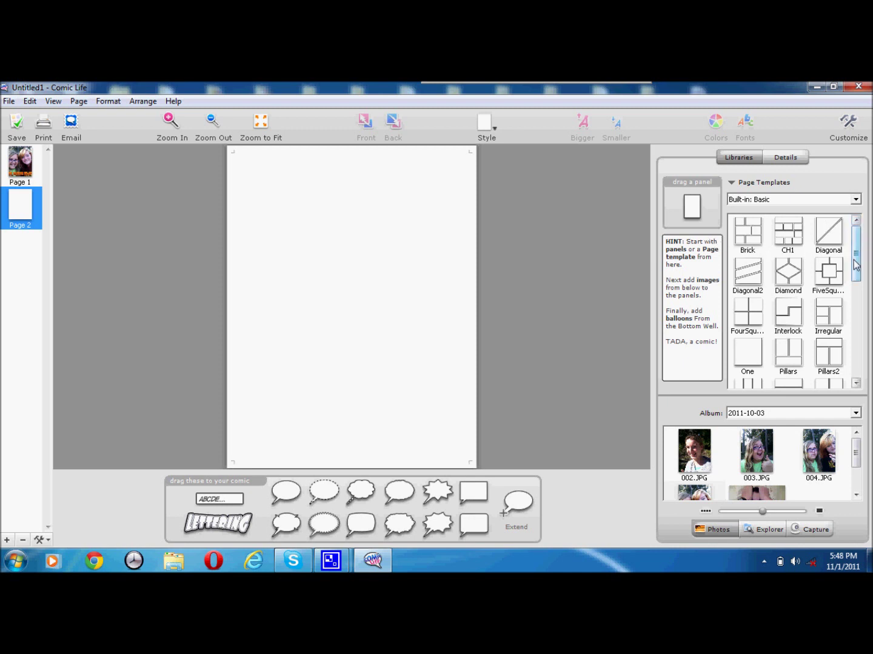
mouse_move(856, 265)
left_mouse_down()
mouse_move(869, 376)
mouse_move(853, 250)
left_mouse_up()
Step: Apply the Diagonal page template to page 2
left_click(827, 227)
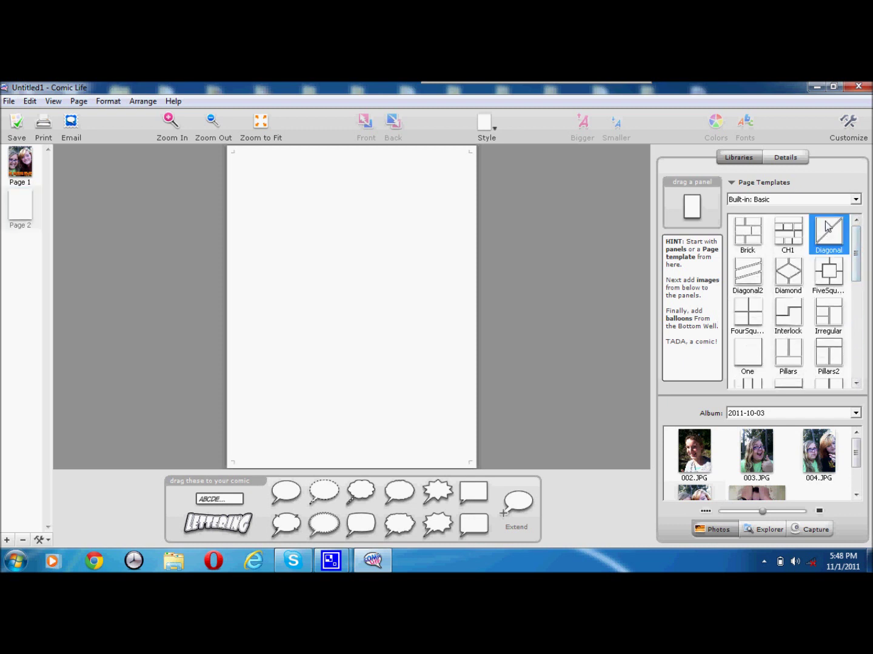
double_click(828, 228)
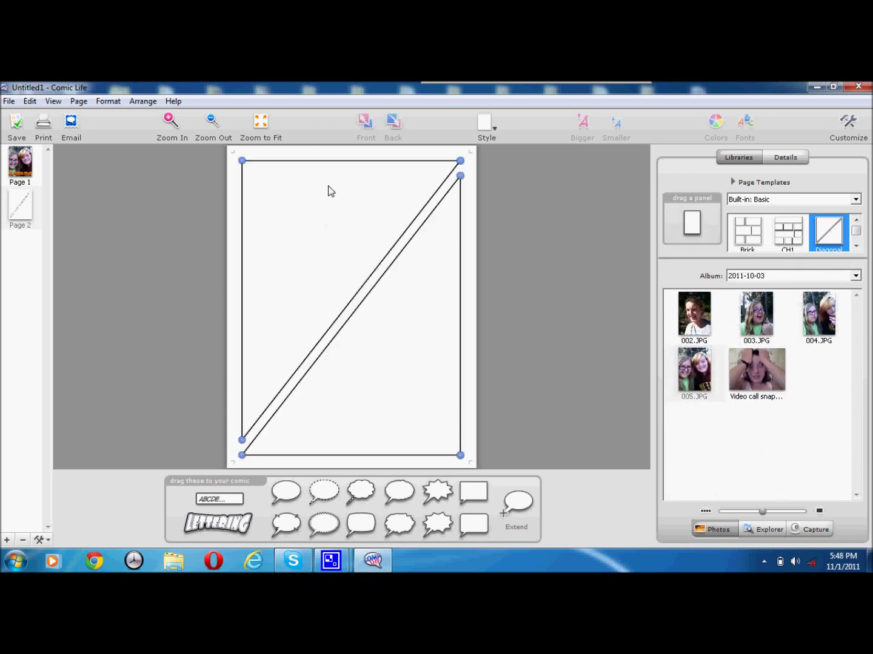
left_click(571, 341)
Step: Place photo 004.JPG in the upper triangle panel and enlarge it to fill it
left_click_drag(837, 309, 309, 226)
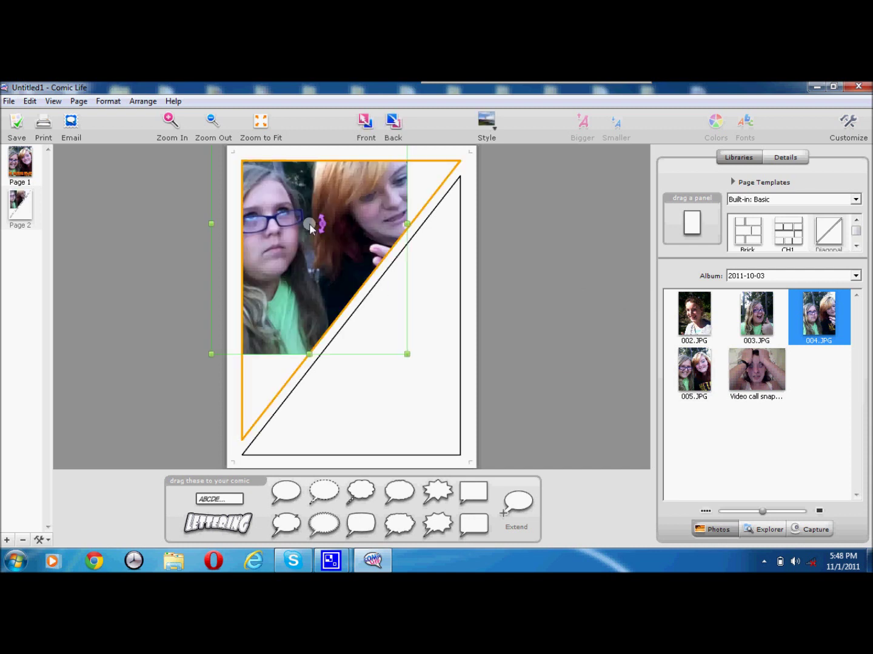
left_click_drag(408, 354, 423, 440)
mouse_move(339, 263)
left_mouse_down()
mouse_move(325, 254)
mouse_move(336, 274)
left_mouse_up()
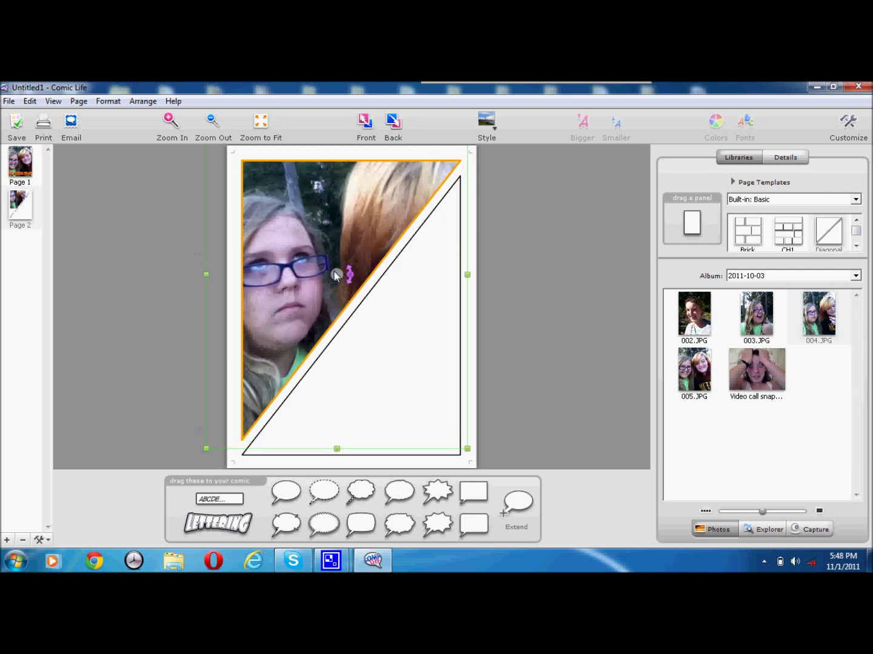
mouse_move(856, 227)
left_mouse_down()
mouse_move(855, 247)
mouse_move(856, 225)
left_mouse_up()
Step: Add a new page using the Interlock page template
left_click(856, 222)
left_click(856, 222)
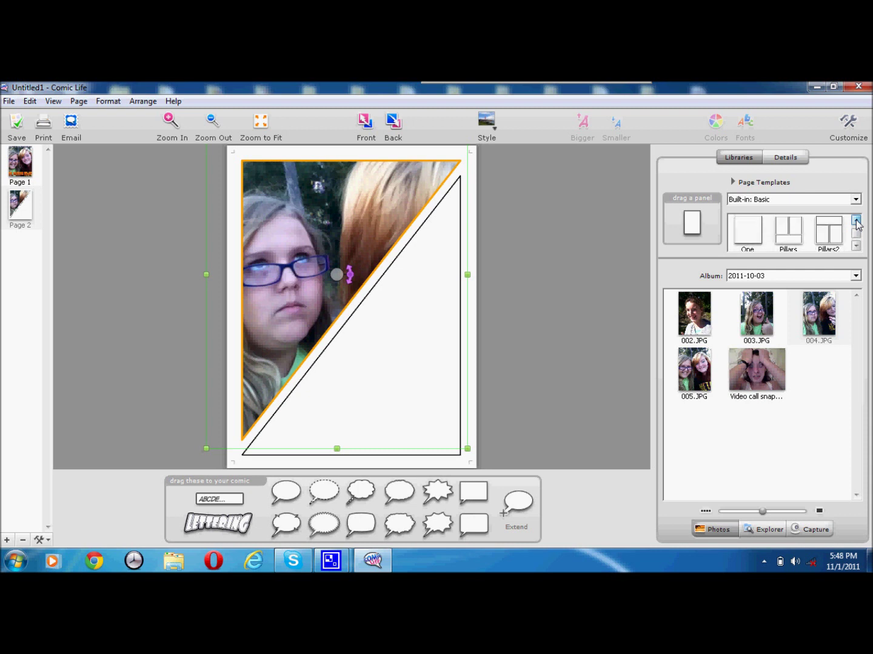
left_click(857, 222)
left_click(856, 222)
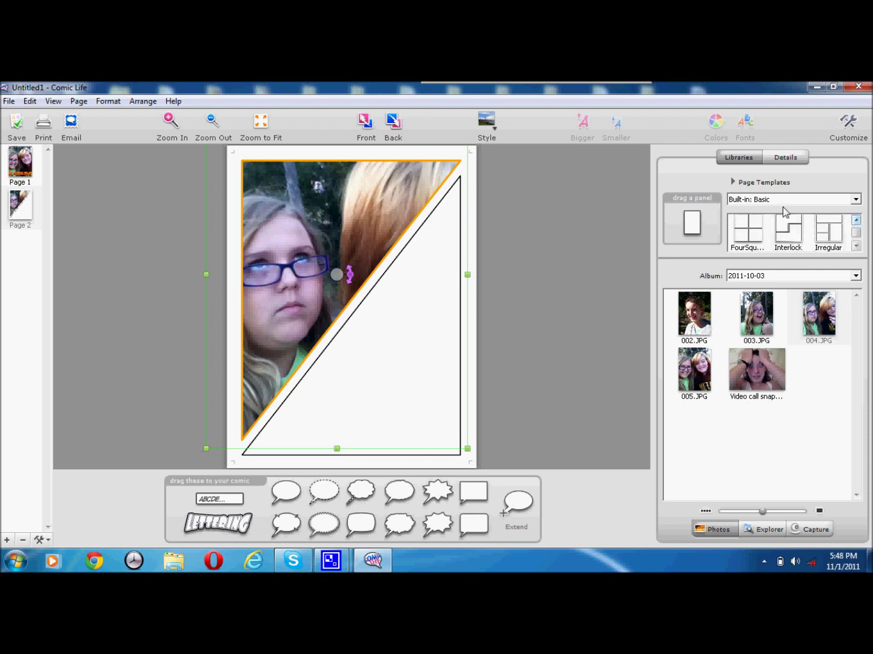
left_click(790, 231)
double_click(789, 231)
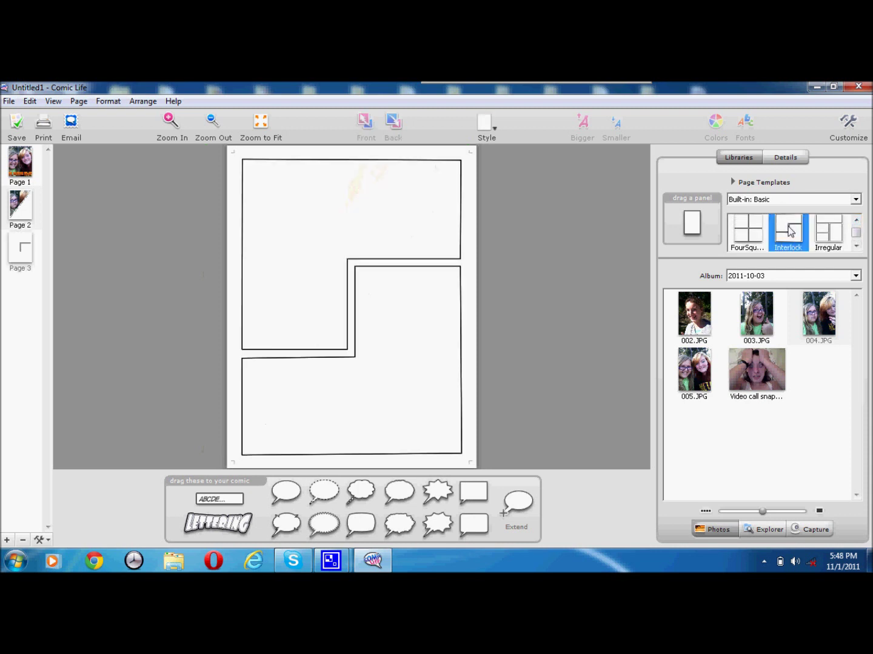
Step: Delete the diagonal page 2 and confirm with Yes
left_click(19, 203)
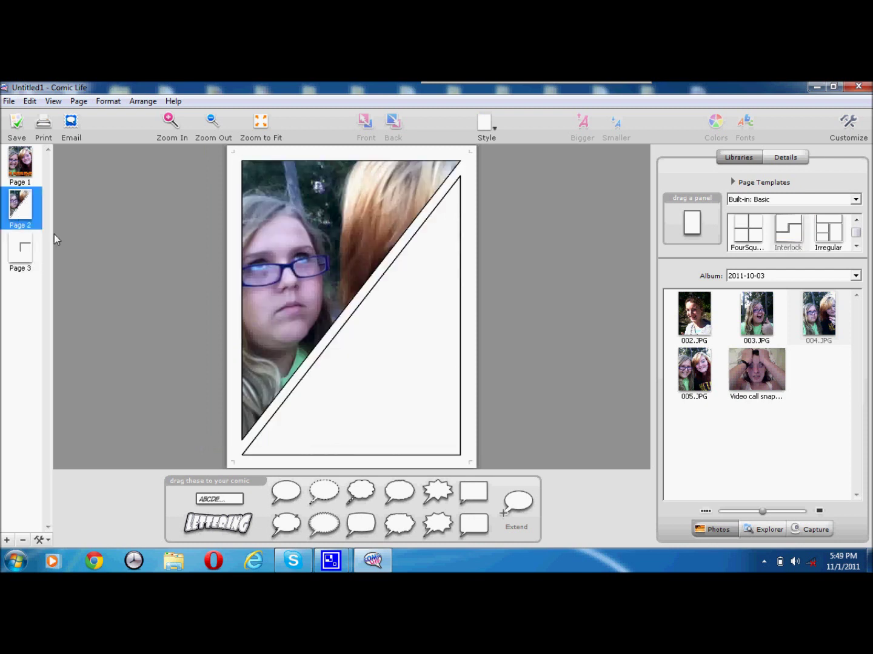
right_click(31, 214)
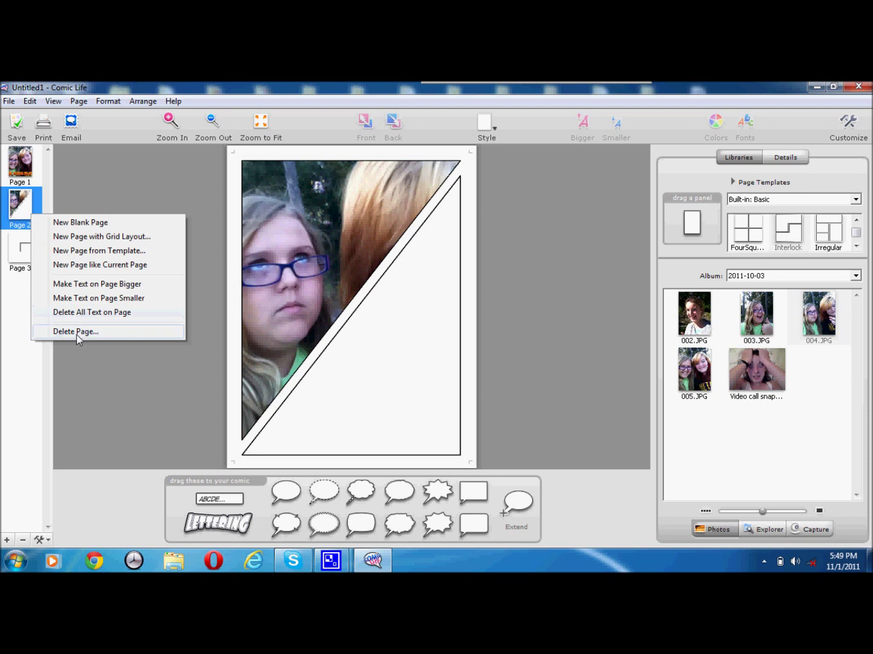
left_click(76, 335)
left_click(441, 350)
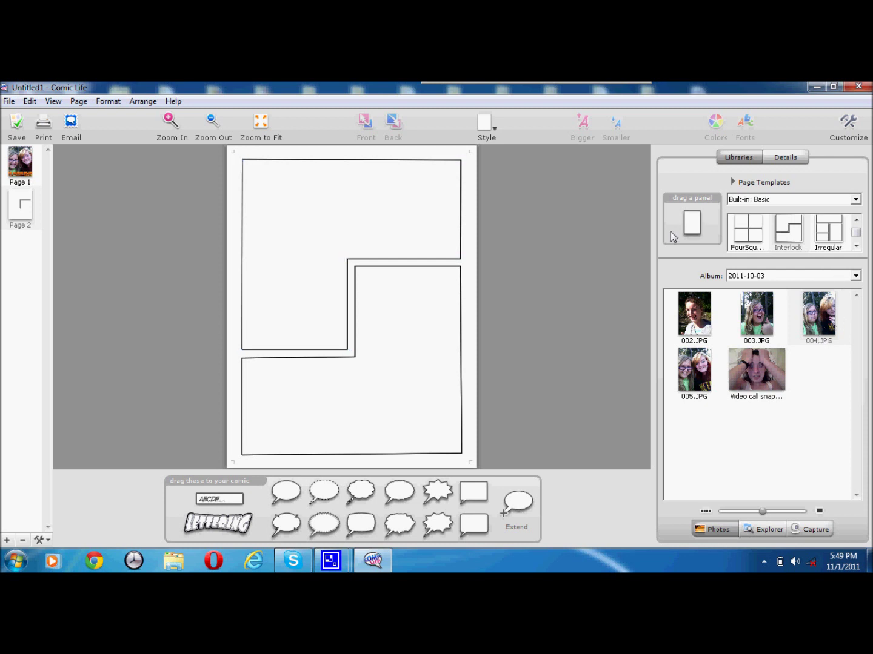
Step: Put 004.JPG in the top Interlock panel and drop a caption box on its lower left
left_click_drag(818, 313, 286, 244)
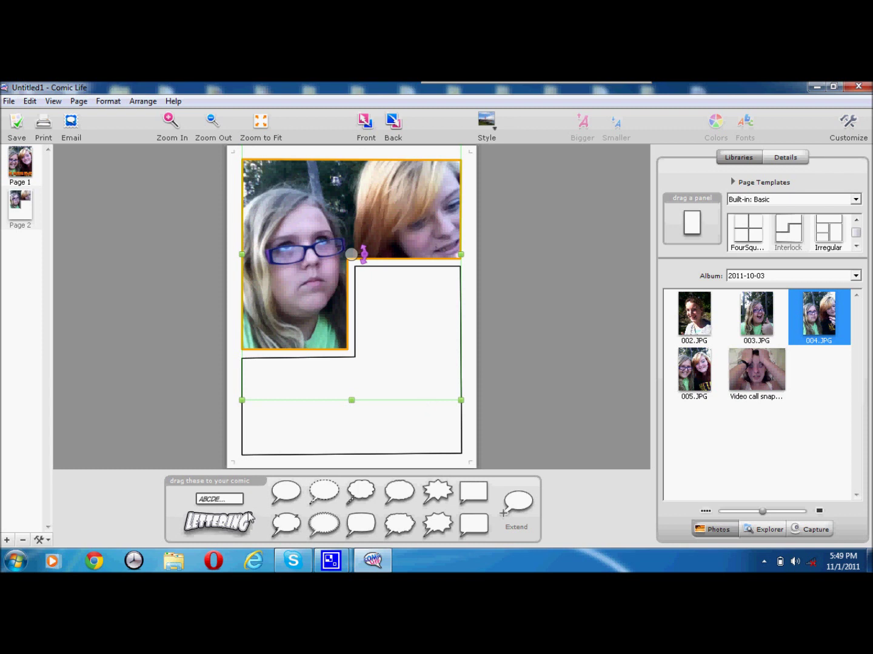
left_click_drag(226, 496, 287, 346)
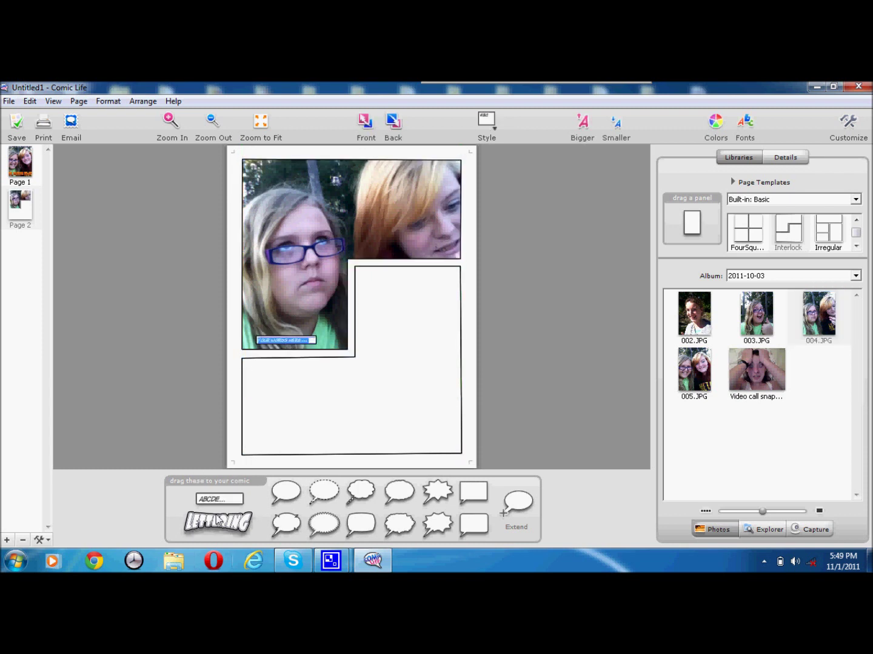
Step: Type the caption saying one girl was in a bad mood because of what a friend did
left_click(294, 363)
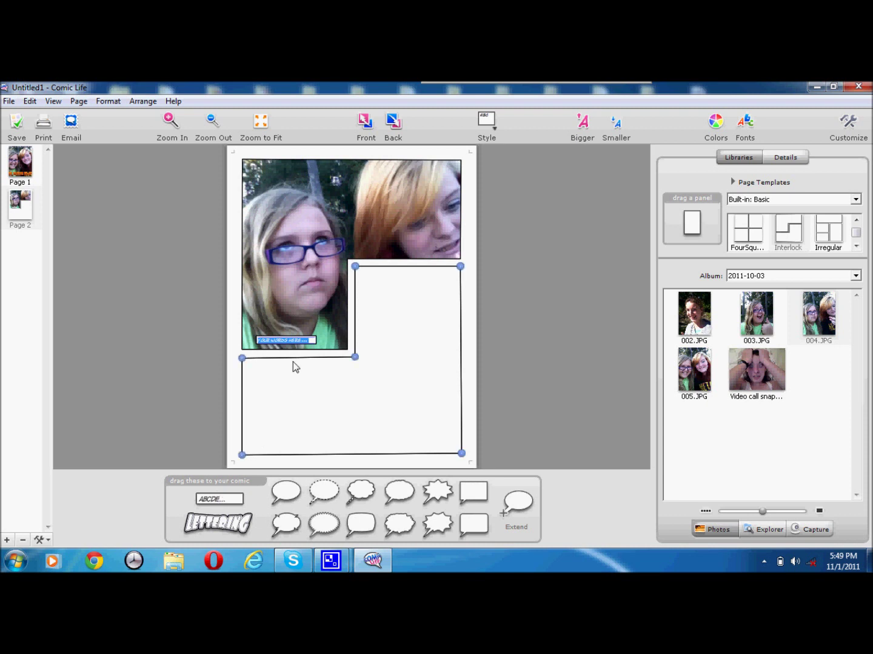
type("ELGRAWR W#1 IN A BAD MOOD BECAUSE")
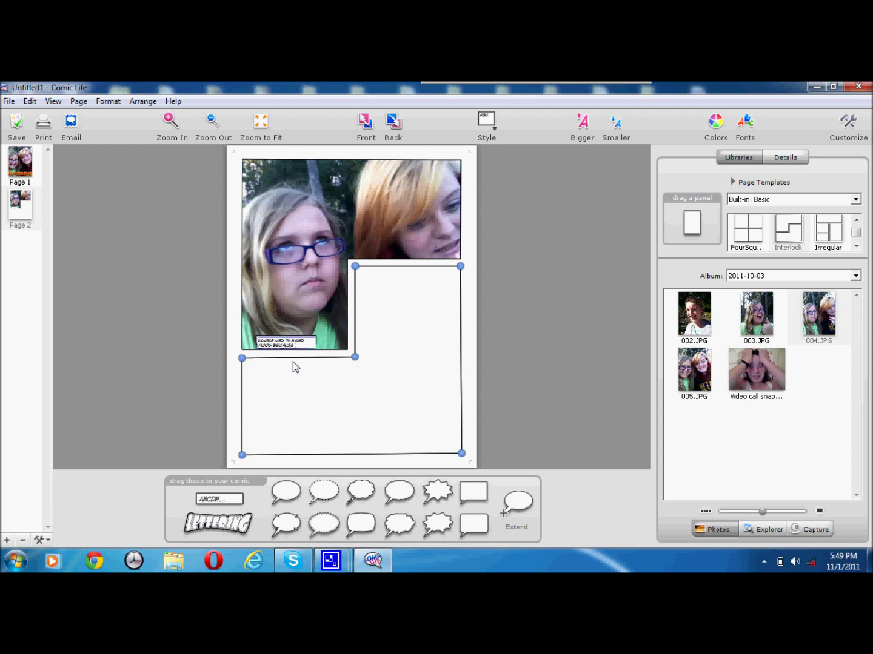
type(" EMILY w")
type("did")
Step: Resize the caption box to fit its text across the photo's lower-left corner
left_click(598, 325)
left_click(280, 356)
left_click_drag(281, 357, 348, 341)
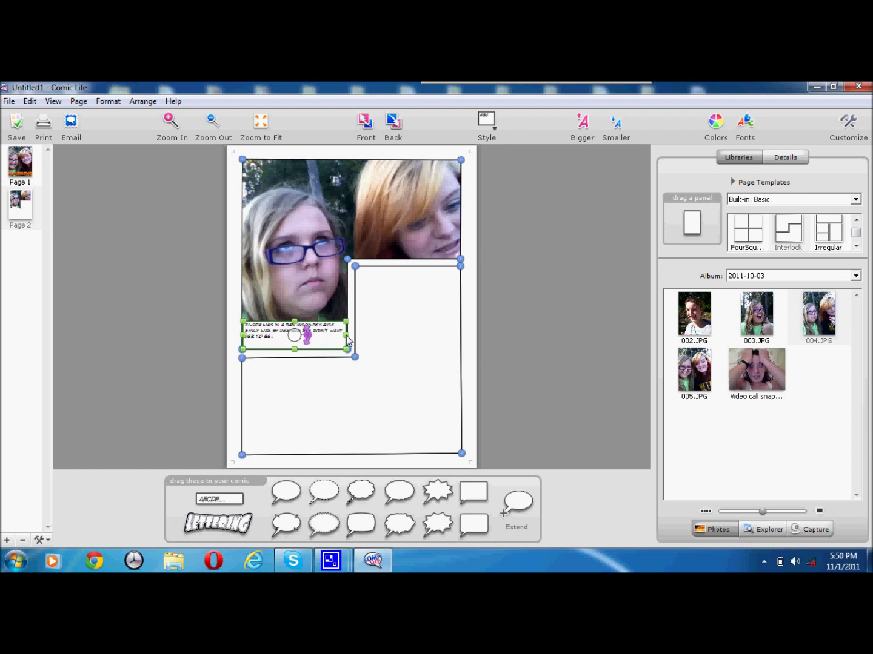
left_click(580, 293)
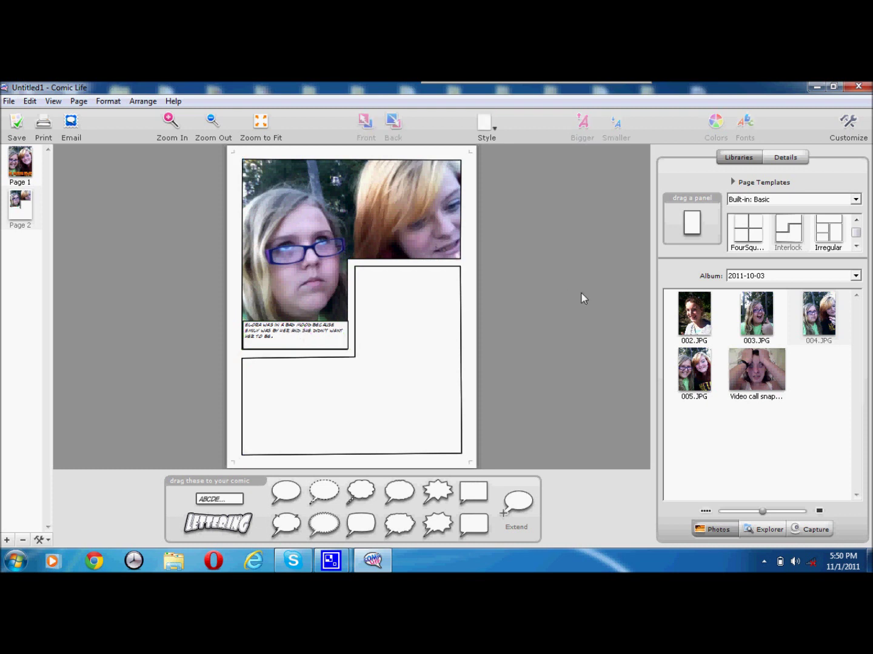
Step: Select all the panels on the page with Ctrl+A
key("ctrl+a")
left_click(593, 340)
left_click(449, 222)
key("ctrl+a")
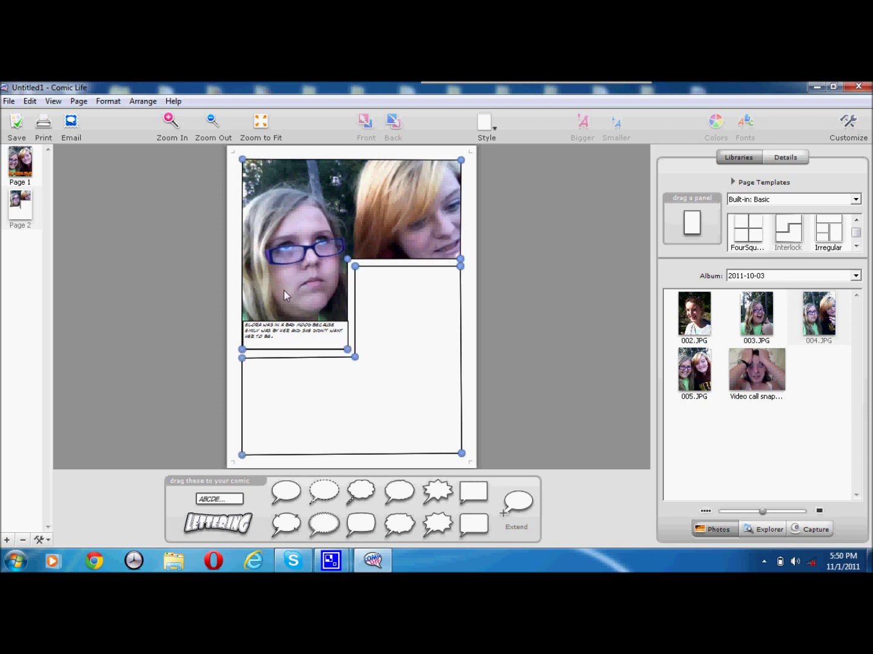